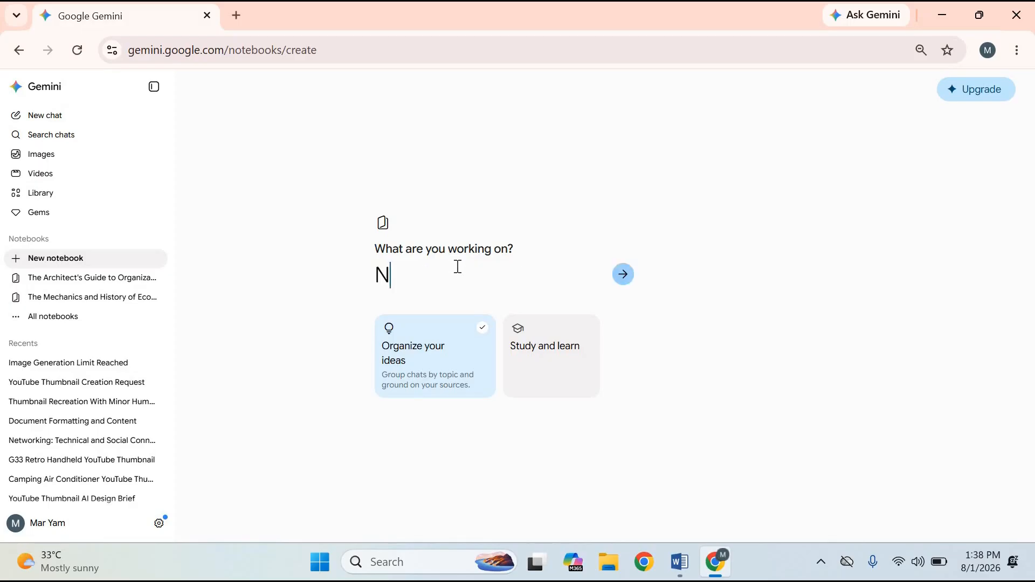
Step: Create a new notebook named "Notes for Youtube Video"
{"action": "type", "text": "otes for Youtub"}
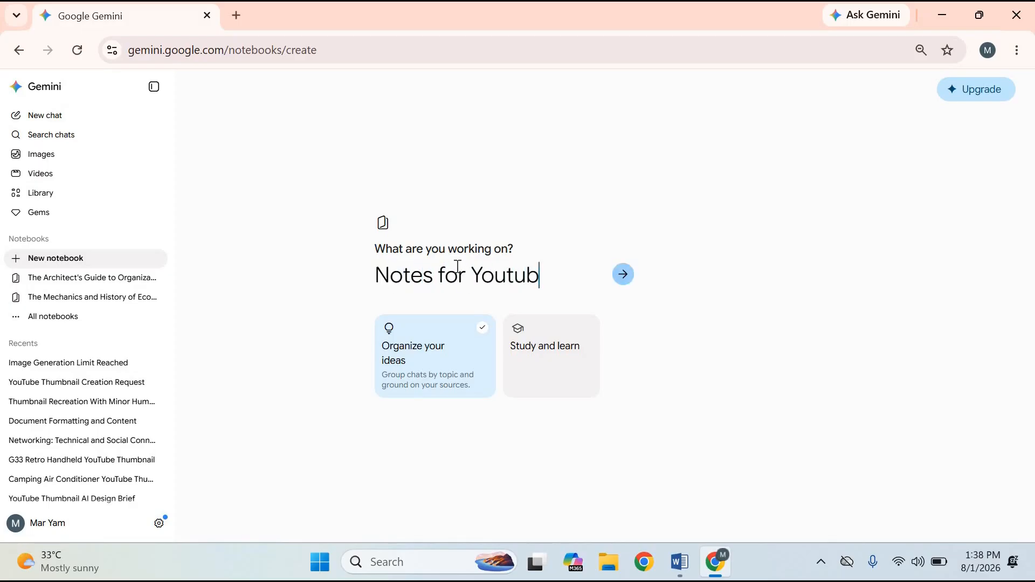
{"action": "type", "text": "e Video"}
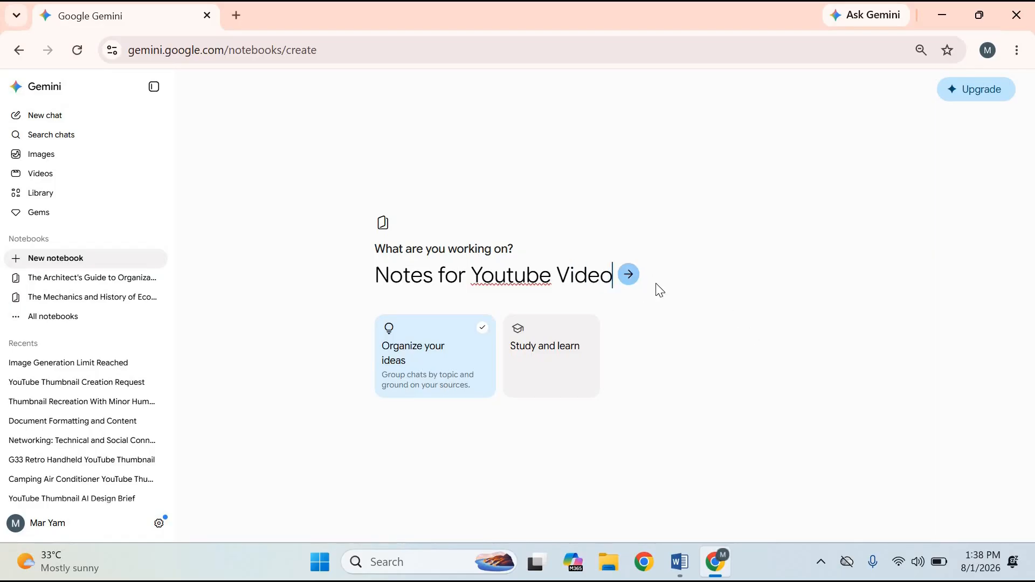
{"action": "left_click", "coordinate": [629, 275]}
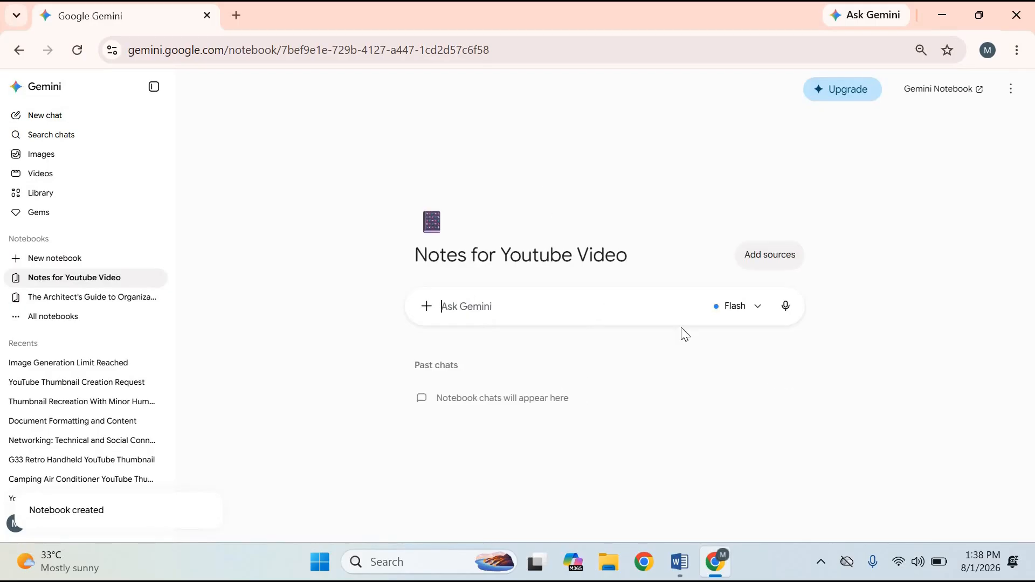
Step: Open the website link entry for adding sources to the notebook
{"action": "left_click", "coordinate": [774, 254]}
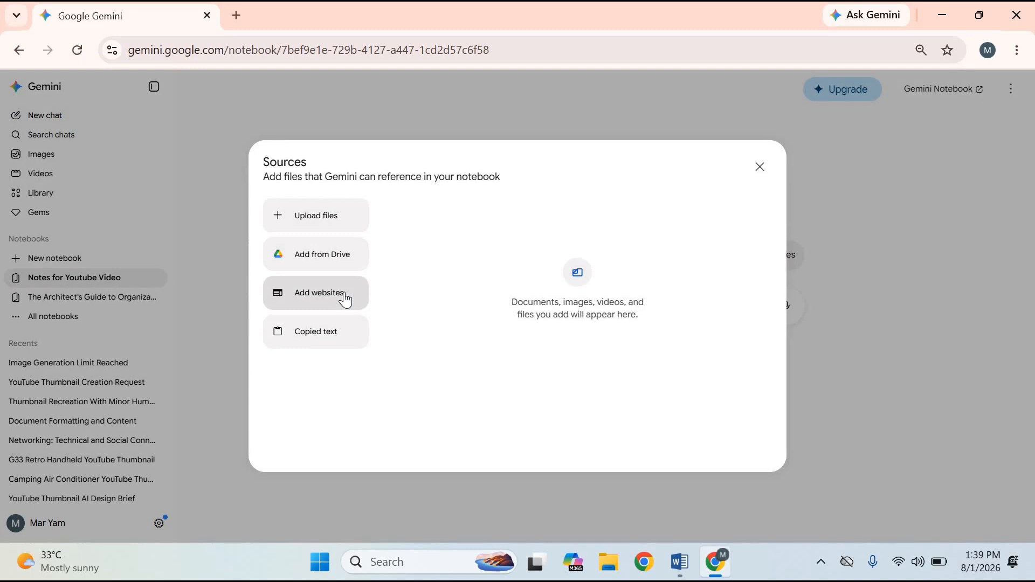
{"action": "left_click", "coordinate": [349, 348]}
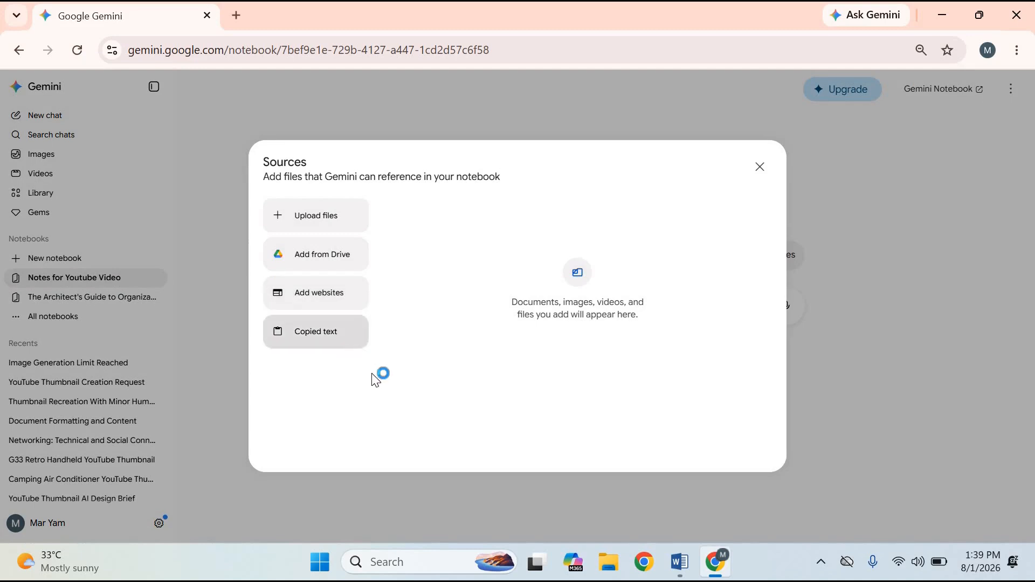
{"action": "left_click", "coordinate": [349, 290]}
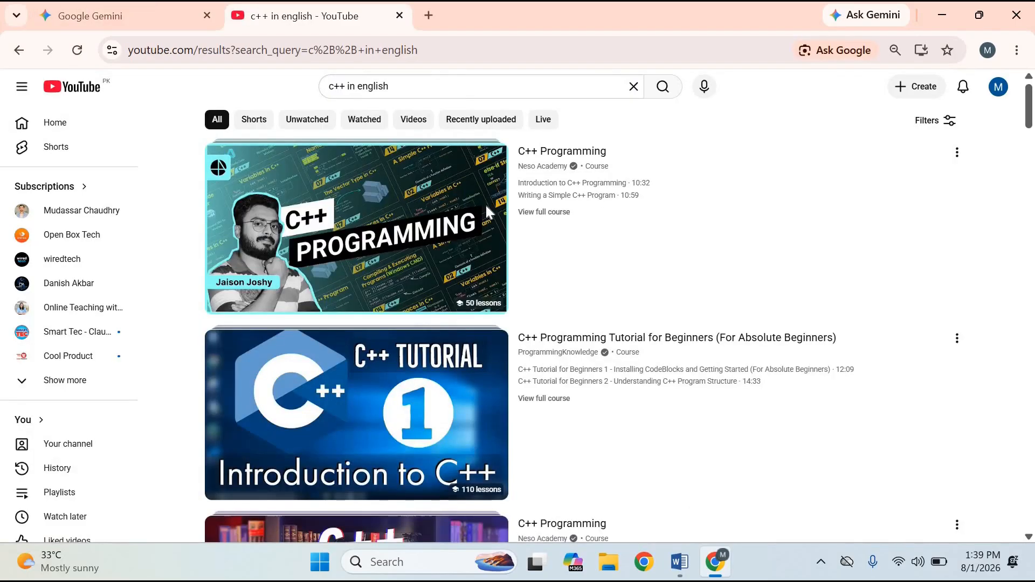
Step: Copy the share link of Neso Academy's "Introduction to C++ Programming" video and paste it as the first website URL
{"action": "right_click", "coordinate": [485, 204]}
{"action": "left_click_drag", "start_coordinate": [215, 502], "coordinate": [33, 502]}
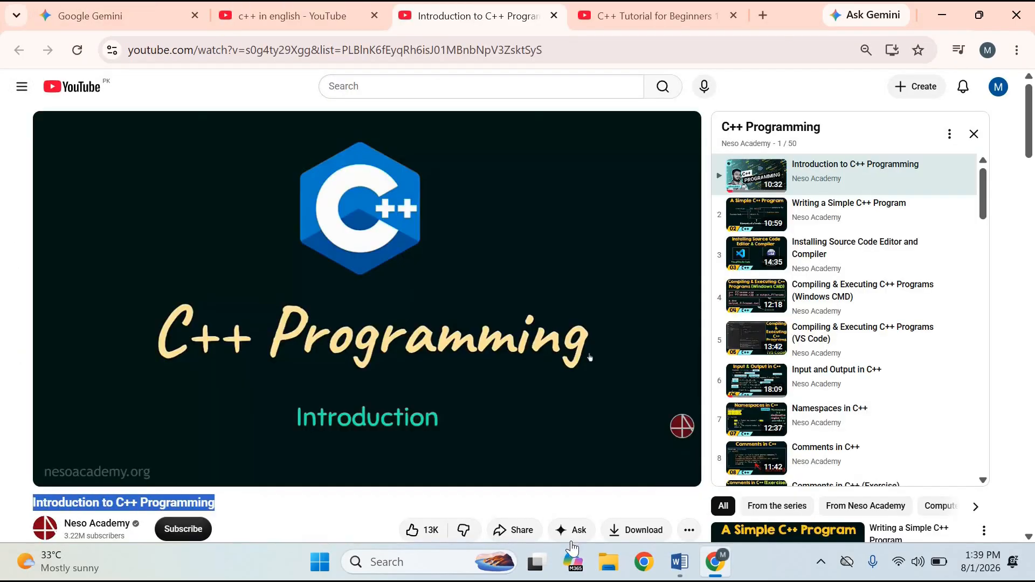
{"action": "left_click", "coordinate": [520, 530]}
{"action": "left_click", "coordinate": [621, 369]}
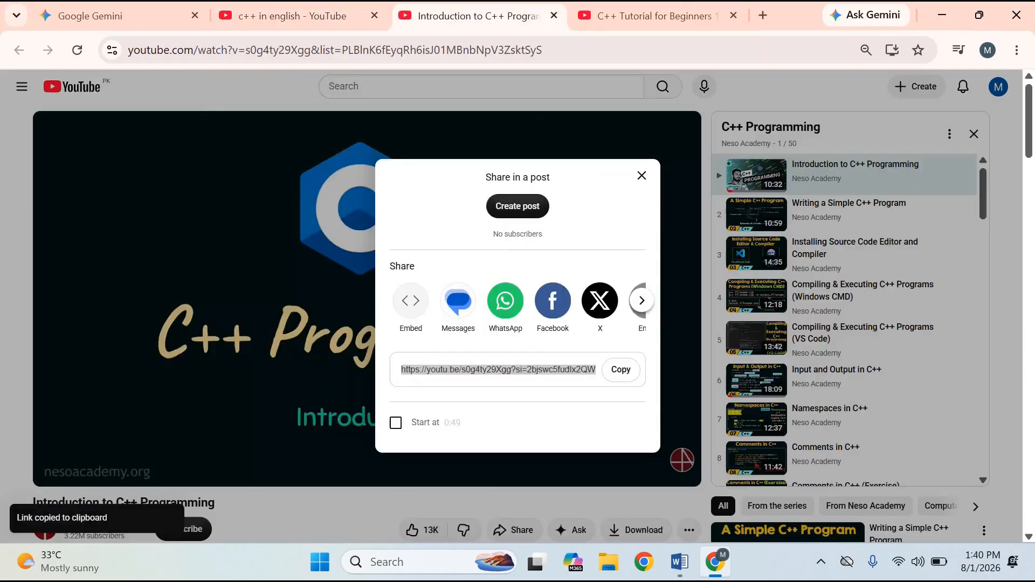
{"action": "left_click", "coordinate": [89, 16]}
{"action": "key", "text": "ctrl+v"}
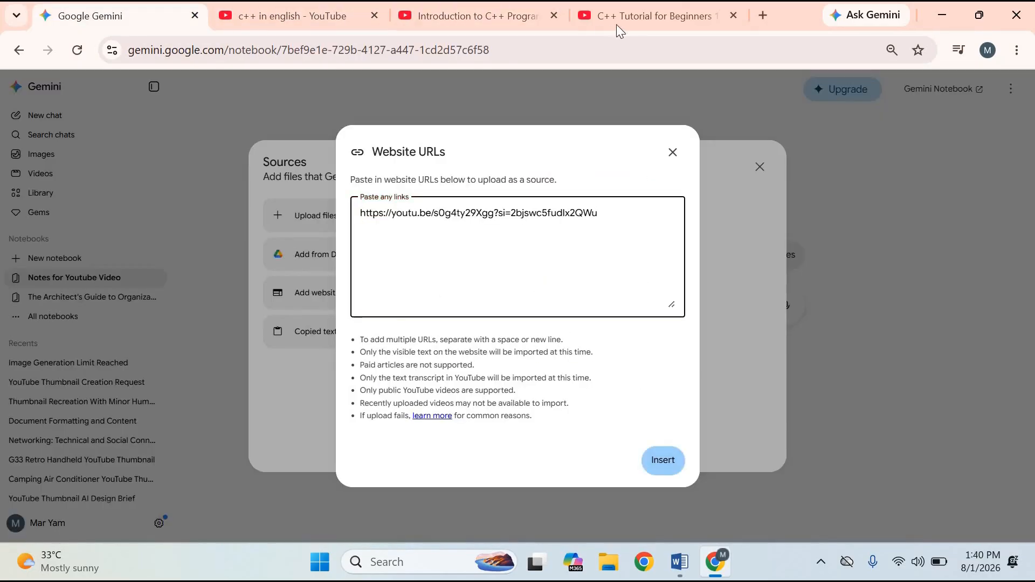
Step: Add the share link of ProgrammingKnowledge's "C++ Tutorial for Beginners 1" on a new line and insert both videos as sources
{"action": "left_click", "coordinate": [633, 14]}
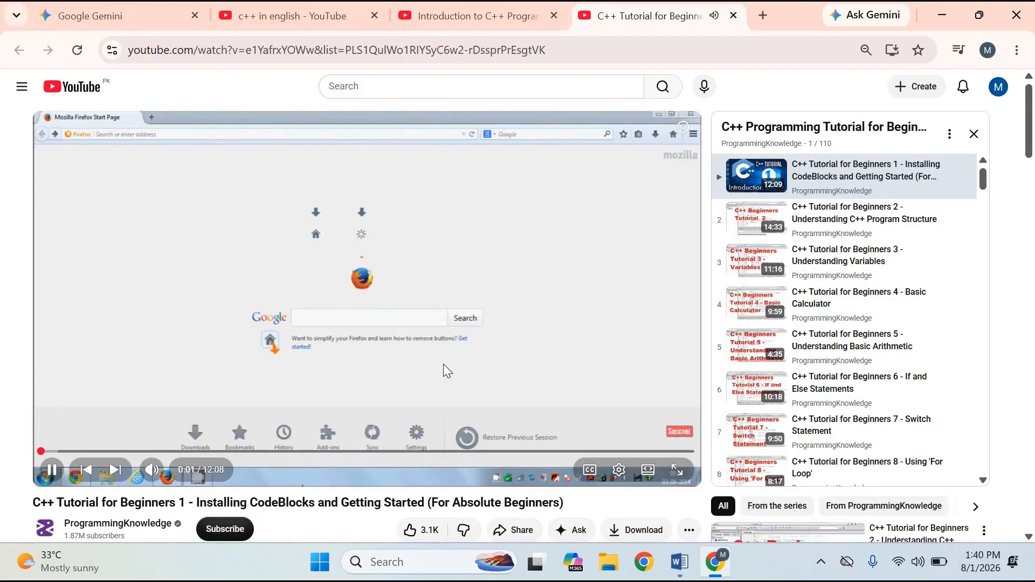
{"action": "left_click", "coordinate": [519, 534]}
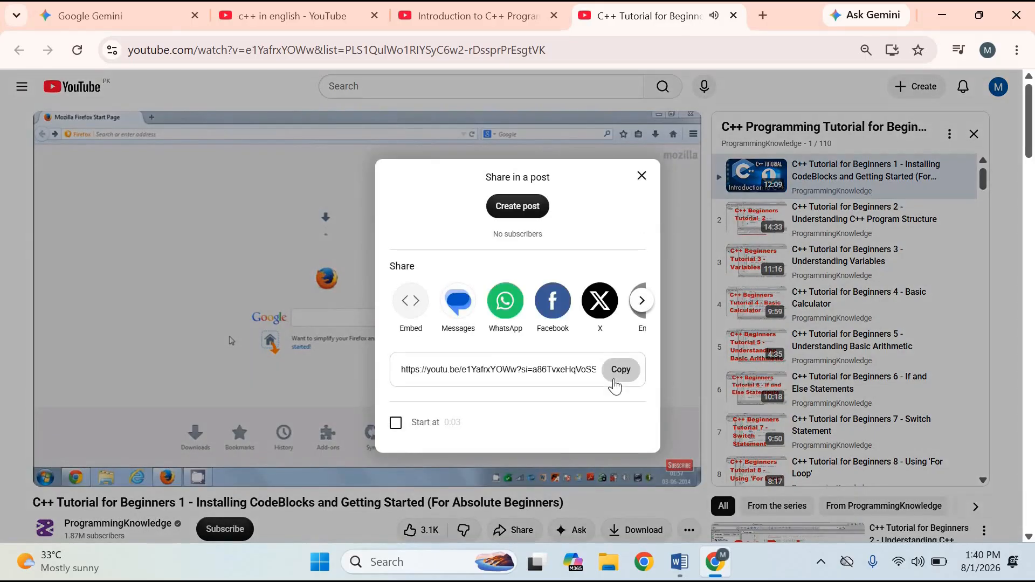
{"action": "left_click", "coordinate": [619, 370]}
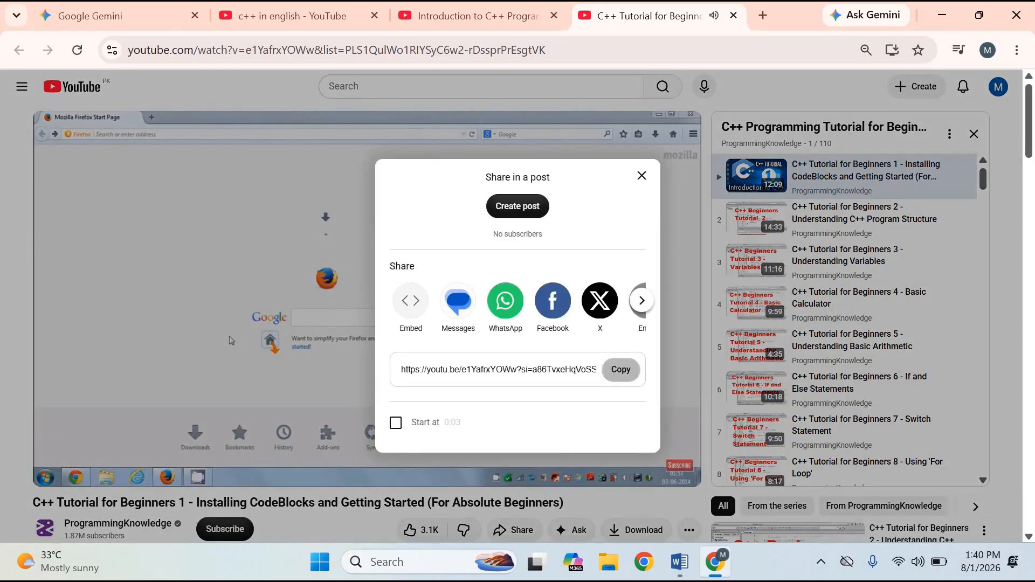
{"action": "key", "text": "ctrl+1"}
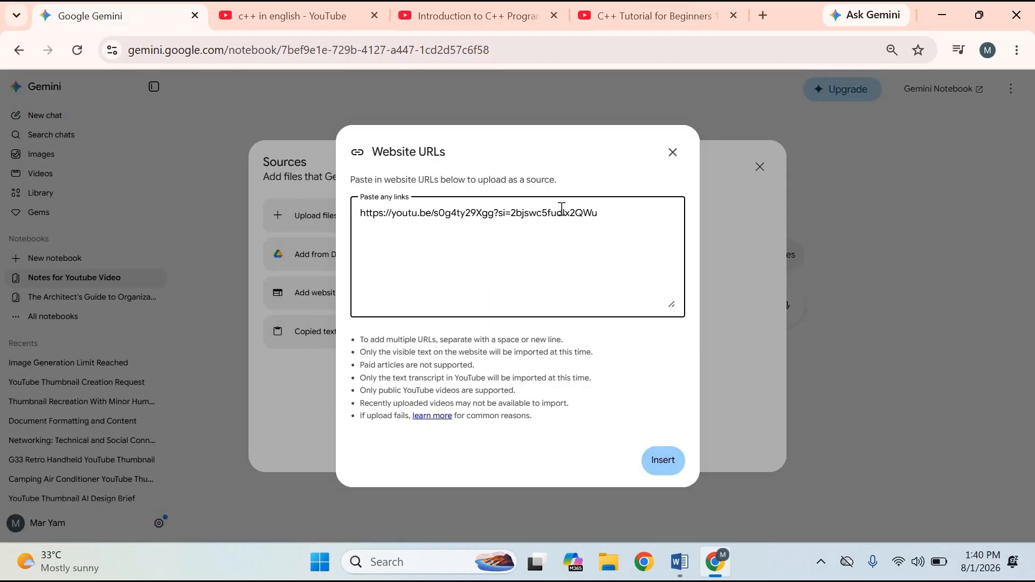
{"action": "key", "text": "Return"}
{"action": "key", "text": "ctrl+v"}
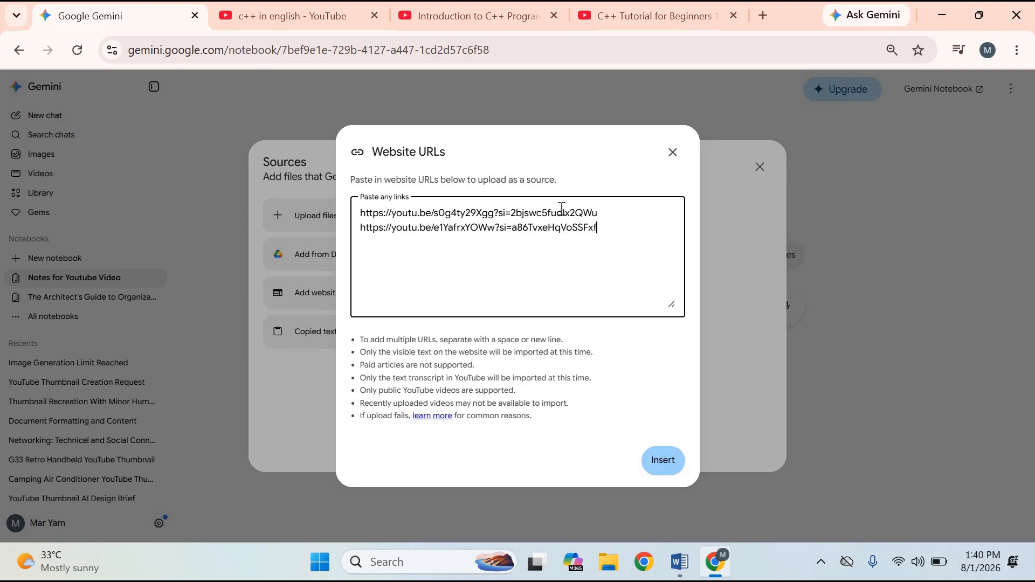
{"action": "left_click", "coordinate": [669, 462]}
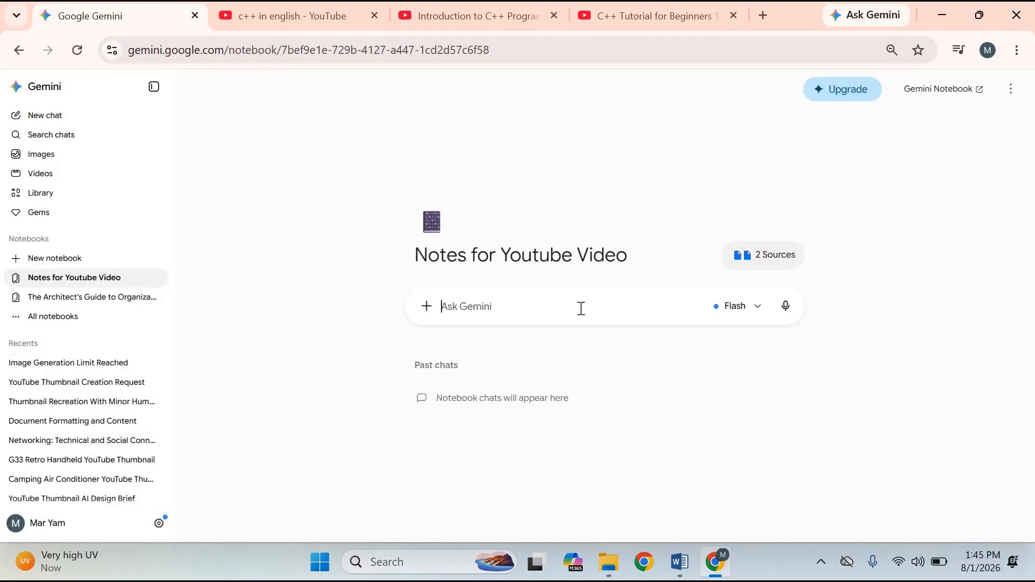
Step: Paste and submit the prompt requesting comprehensive video notes with sections including Video Overview, Key Takeaways, Step-by-Step Process, FAQ and Detailed Notes
{"action": "left_click", "coordinate": [605, 307]}
{"action": "key", "text": "ctrl+v"}
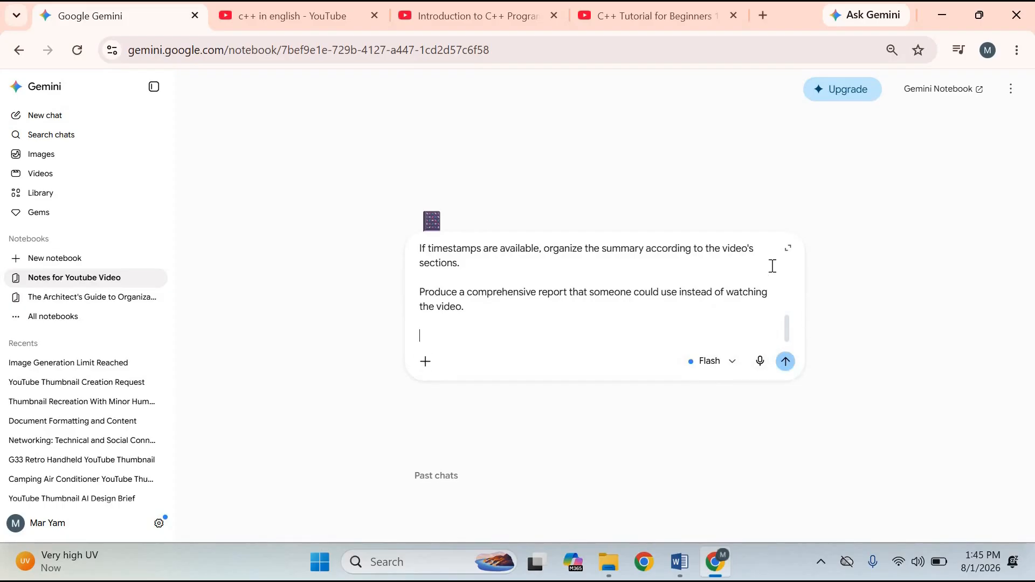
{"action": "left_click", "coordinate": [785, 254]}
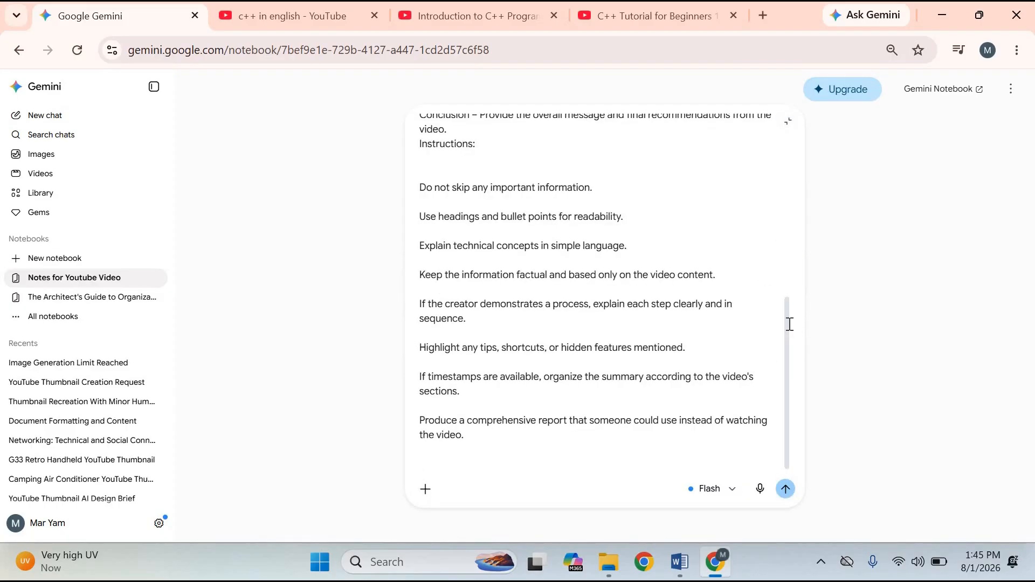
{"action": "key", "text": "ctrl+Home"}
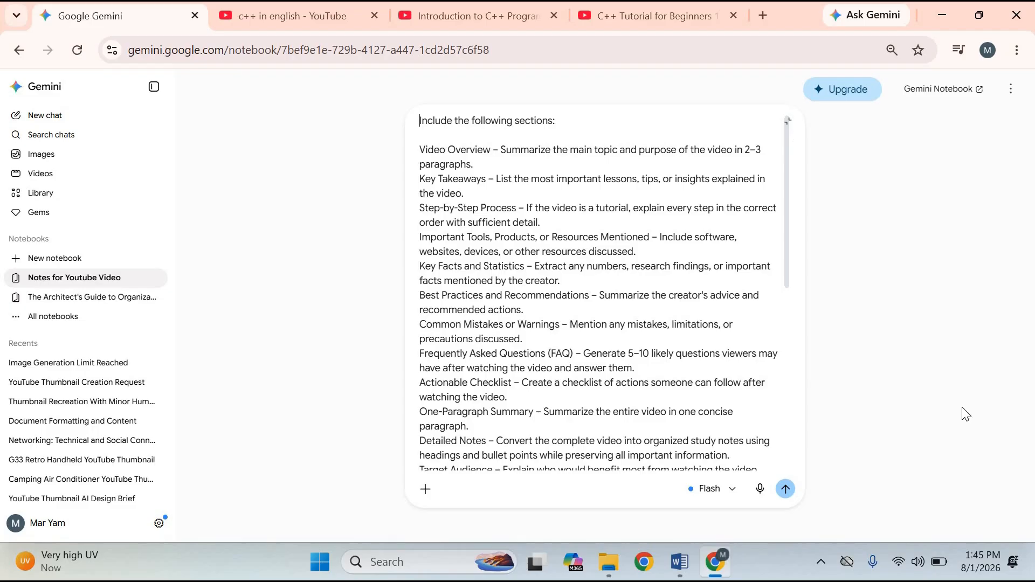
{"action": "left_click", "coordinate": [781, 493]}
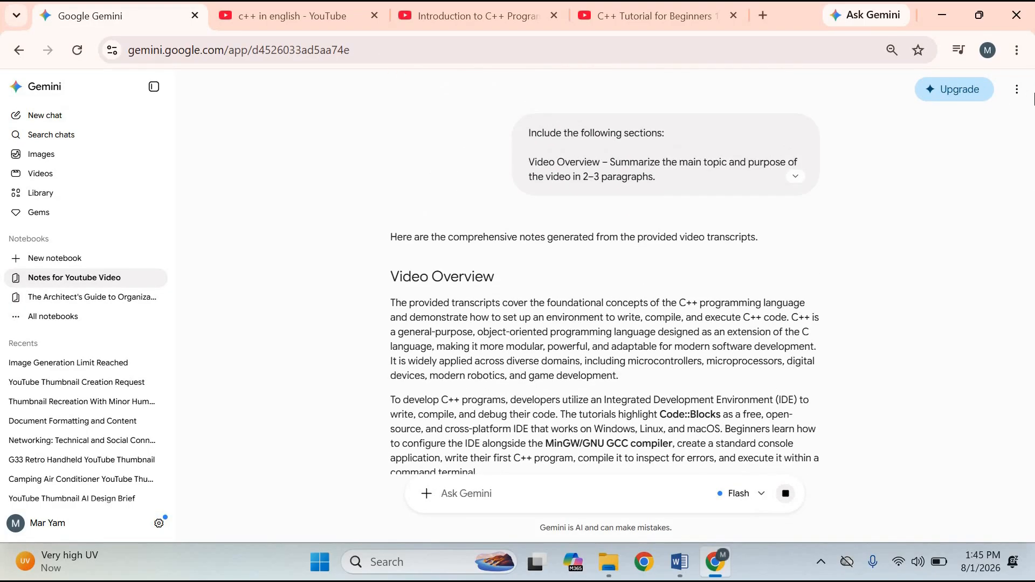
Step: Review the generated C++ notes, return to the "Notes for Youtube Video" notebook and open it in Gemini Notebook
{"action": "left_click_drag", "start_coordinate": [1034, 170], "coordinate": [1032, 448]}
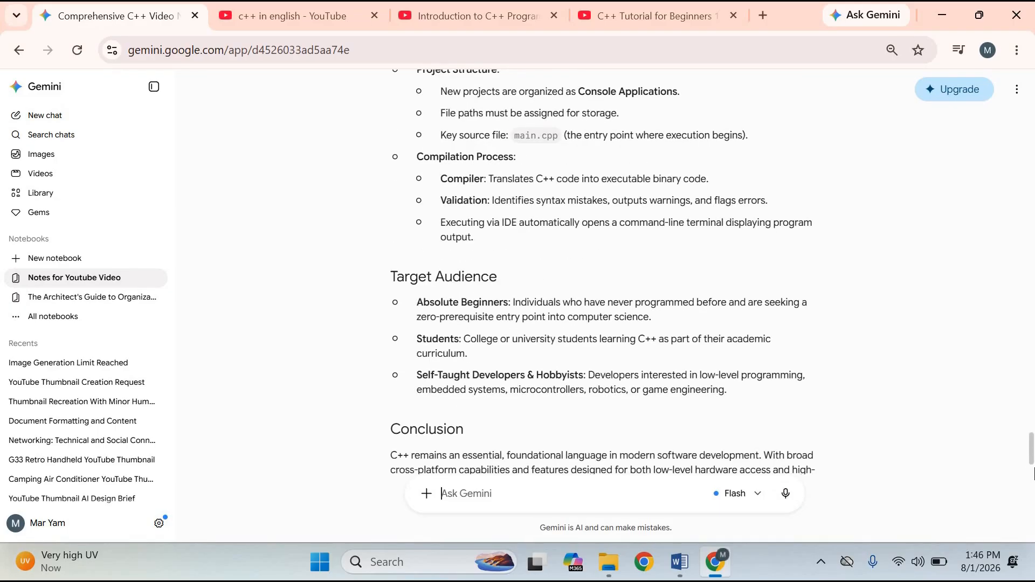
{"action": "left_click_drag", "start_coordinate": [1032, 291], "coordinate": [1029, 183]}
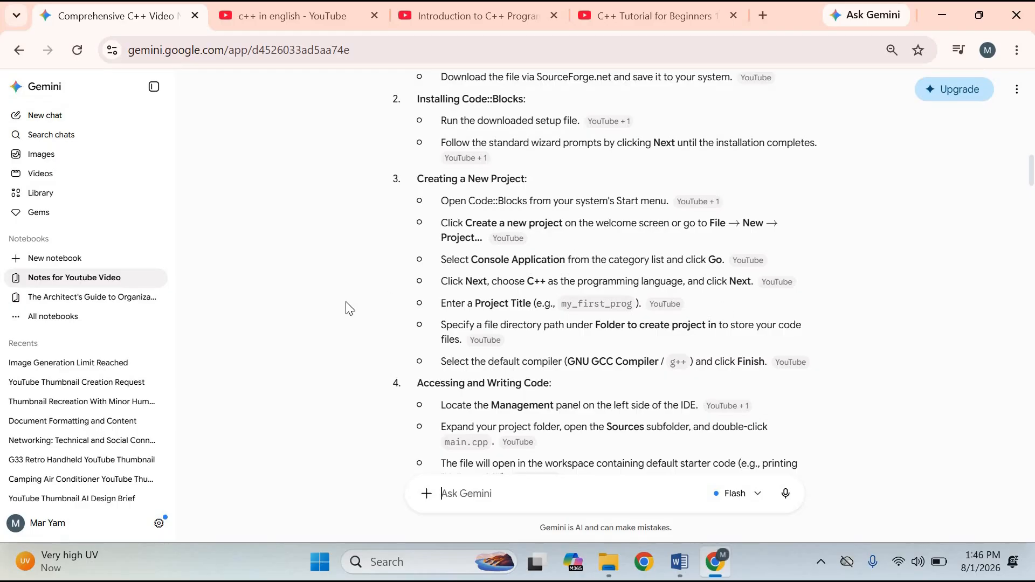
{"action": "left_click", "coordinate": [82, 278]}
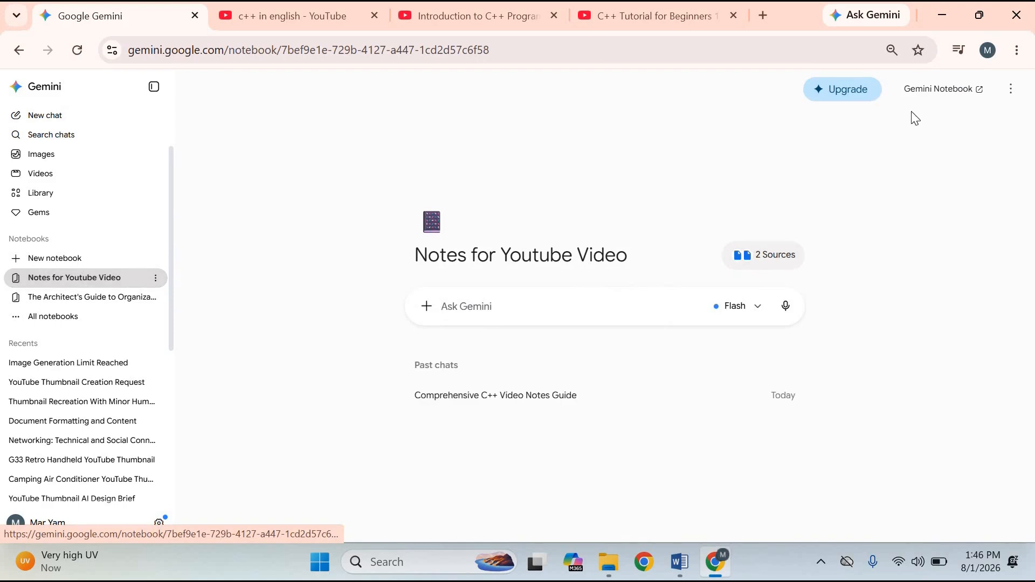
{"action": "left_click", "coordinate": [942, 93]}
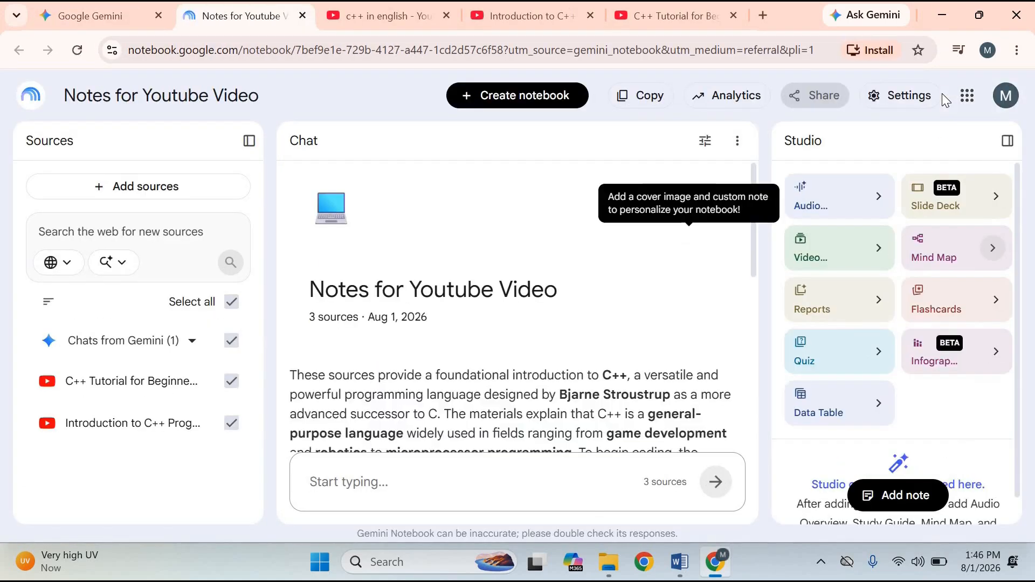
Step: Open the "C++ Tutorial for Beginners 1" source and generate a standard-detail infographic from that source only
{"action": "left_click", "coordinate": [161, 385]}
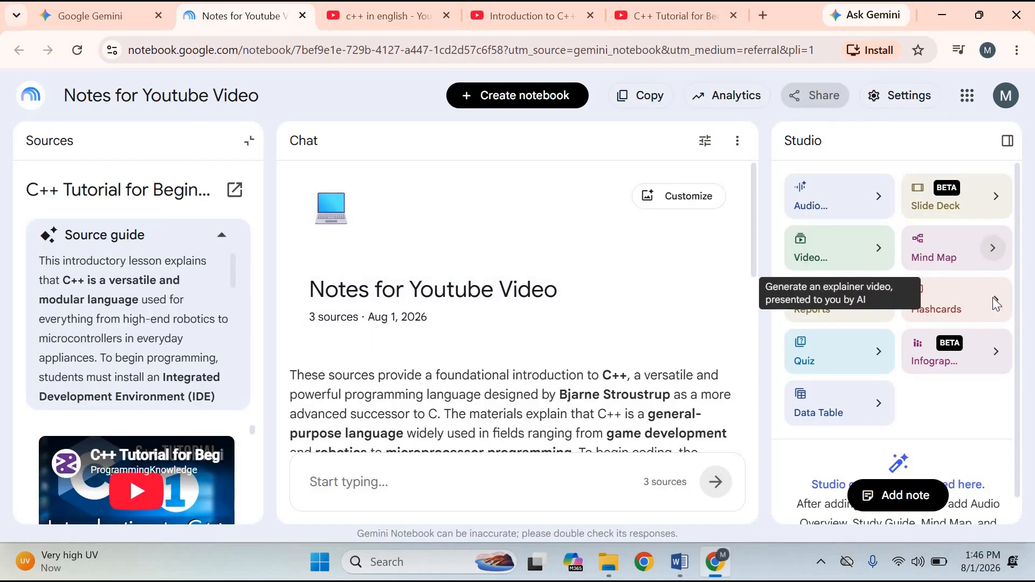
{"action": "left_click", "coordinate": [932, 361]}
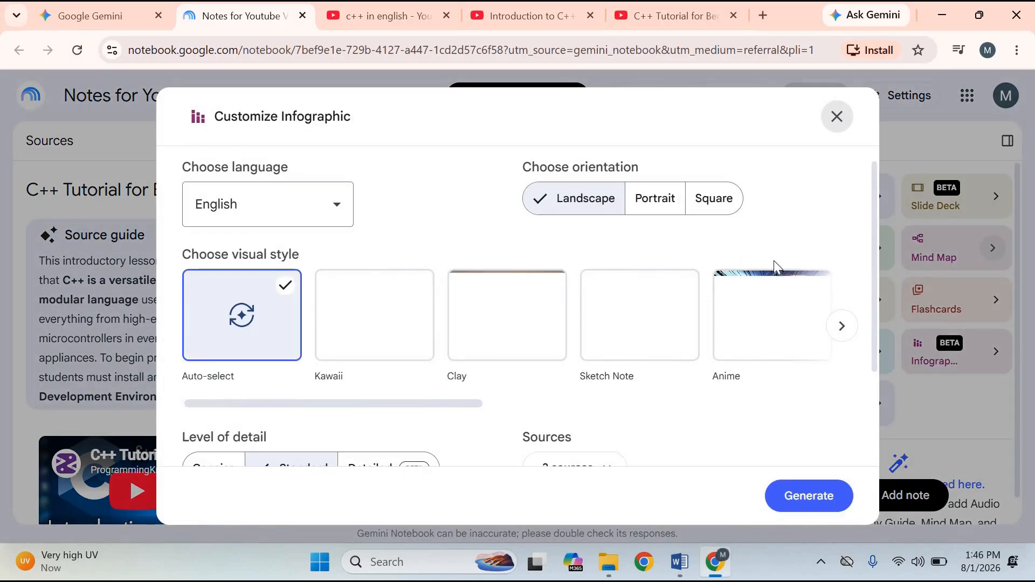
{"action": "scroll", "coordinate": [870, 280], "scroll_direction": "down", "scroll_amount": 3}
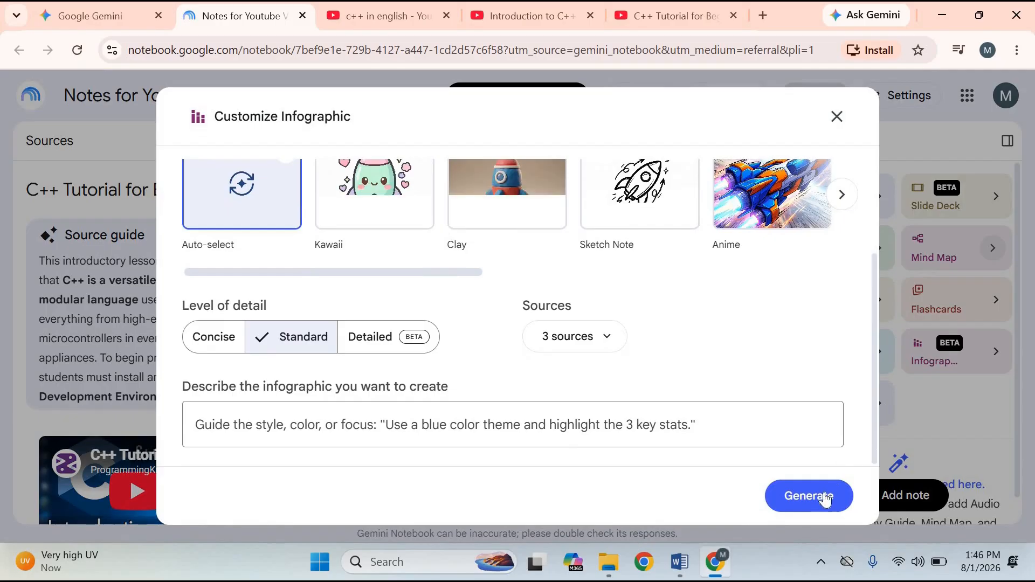
{"action": "left_click", "coordinate": [591, 338]}
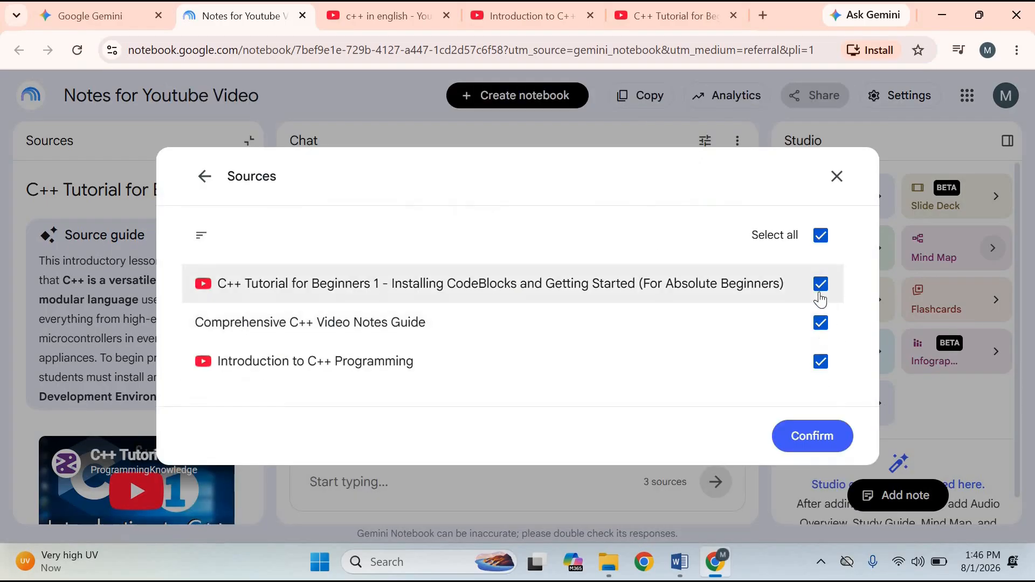
{"action": "left_click", "coordinate": [820, 322]}
{"action": "left_click", "coordinate": [820, 361]}
{"action": "left_click", "coordinate": [814, 435]}
{"action": "scroll", "coordinate": [857, 404], "scroll_direction": "down", "scroll_amount": 2}
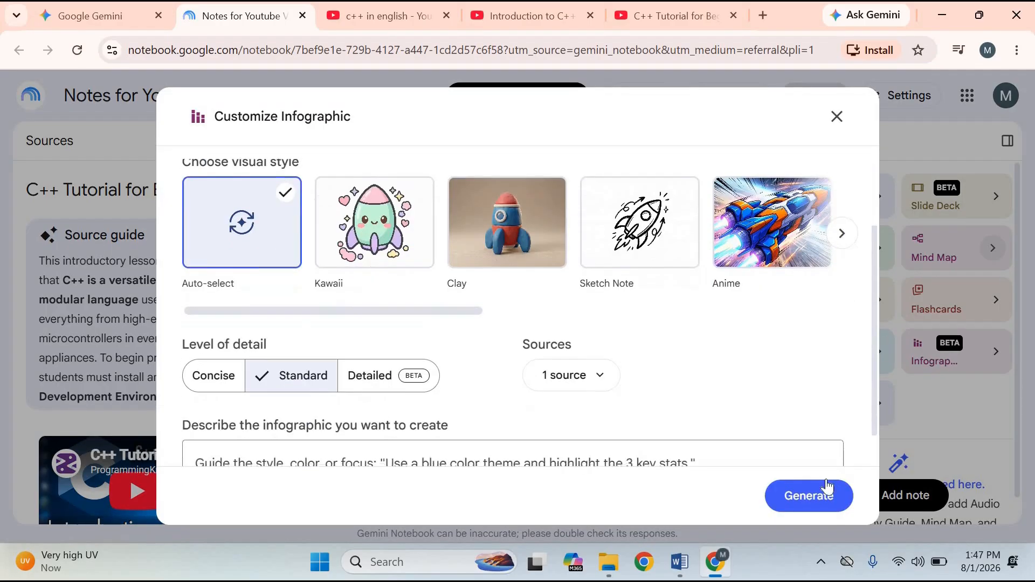
{"action": "left_click", "coordinate": [825, 489]}
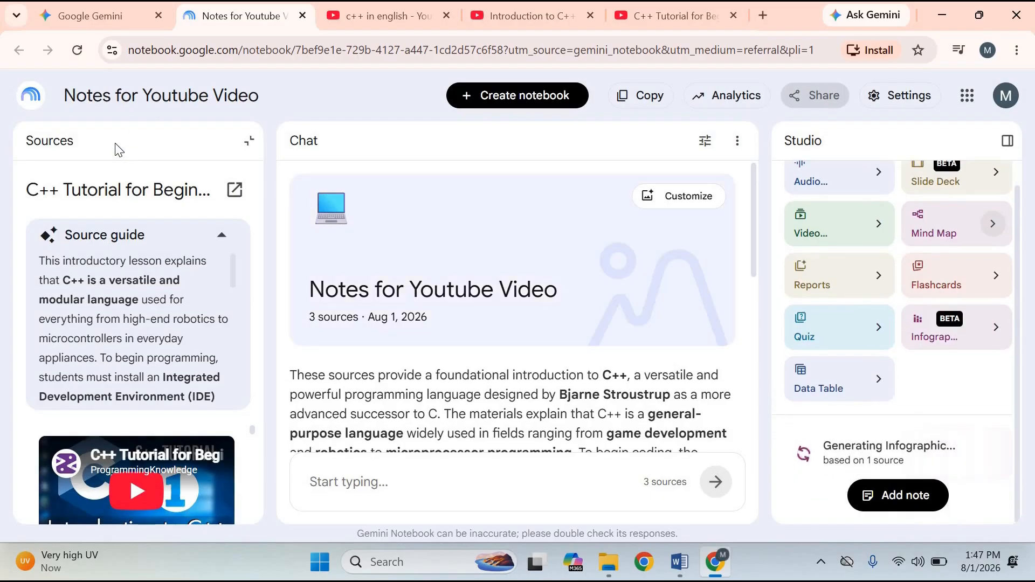
Step: Open the "Introduction to C++ Programming" source and generate an infographic based only on it
{"action": "left_click", "coordinate": [50, 141]}
{"action": "left_click", "coordinate": [160, 428]}
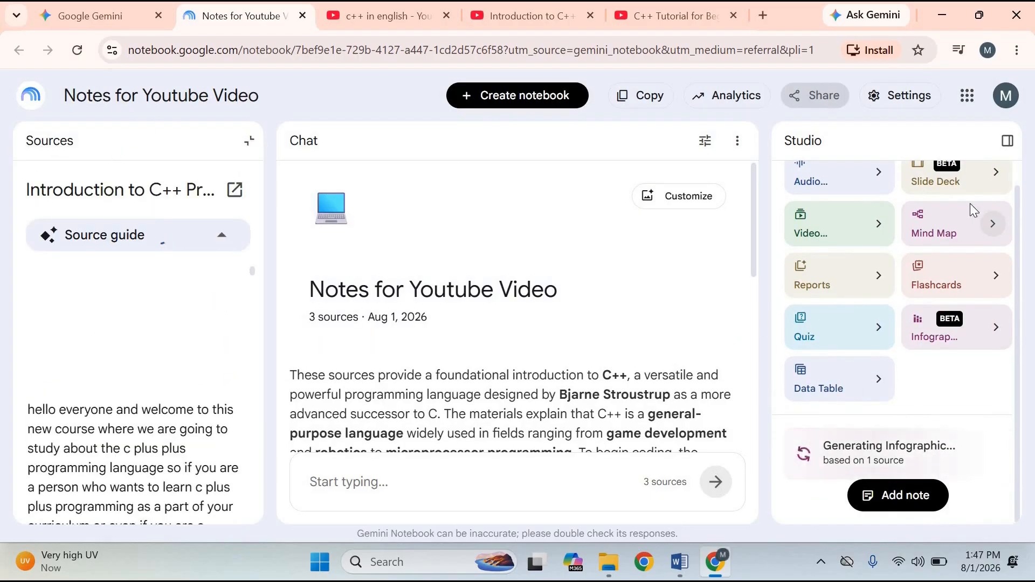
{"action": "left_click", "coordinate": [982, 328]}
{"action": "scroll", "coordinate": [246, 322], "scroll_direction": "down", "scroll_amount": 2}
{"action": "left_click", "coordinate": [575, 336]}
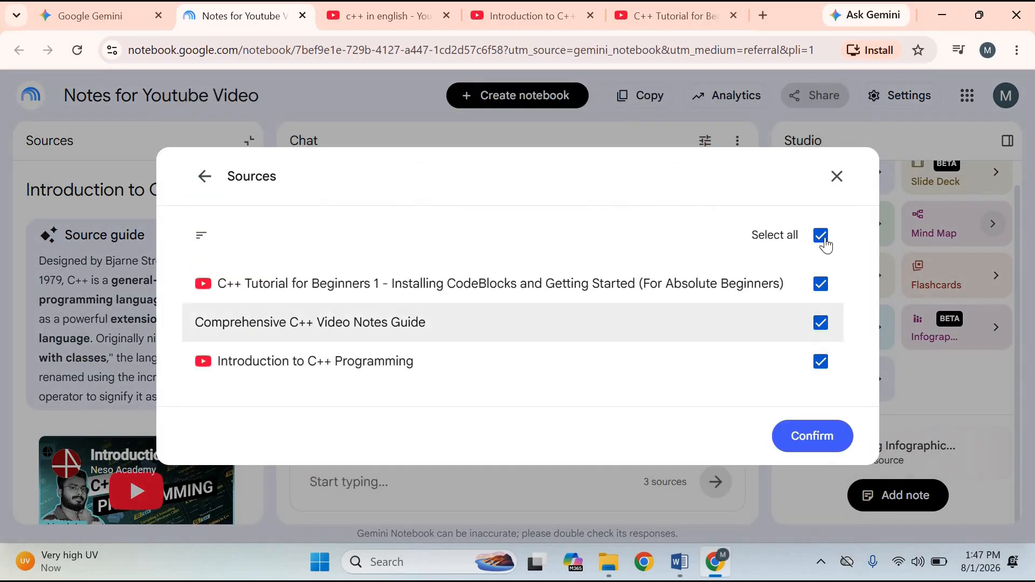
{"action": "left_click", "coordinate": [820, 233]}
{"action": "left_click", "coordinate": [820, 361]}
{"action": "left_click", "coordinate": [827, 438]}
{"action": "left_click", "coordinate": [809, 496]}
Step: Generate a third infographic at the Detailed level using only the "Comprehensive C++ Video Notes Guide" source
{"action": "scroll", "coordinate": [959, 282], "scroll_direction": "down", "scroll_amount": 1}
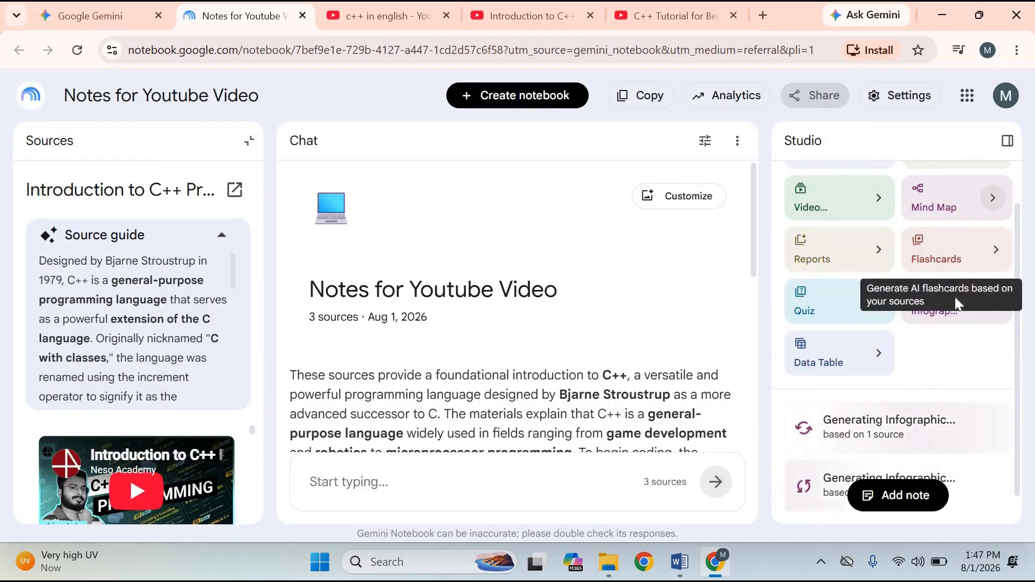
{"action": "left_click", "coordinate": [955, 296]}
{"action": "scroll", "coordinate": [863, 254], "scroll_direction": "down", "scroll_amount": 2}
{"action": "left_click", "coordinate": [377, 335]}
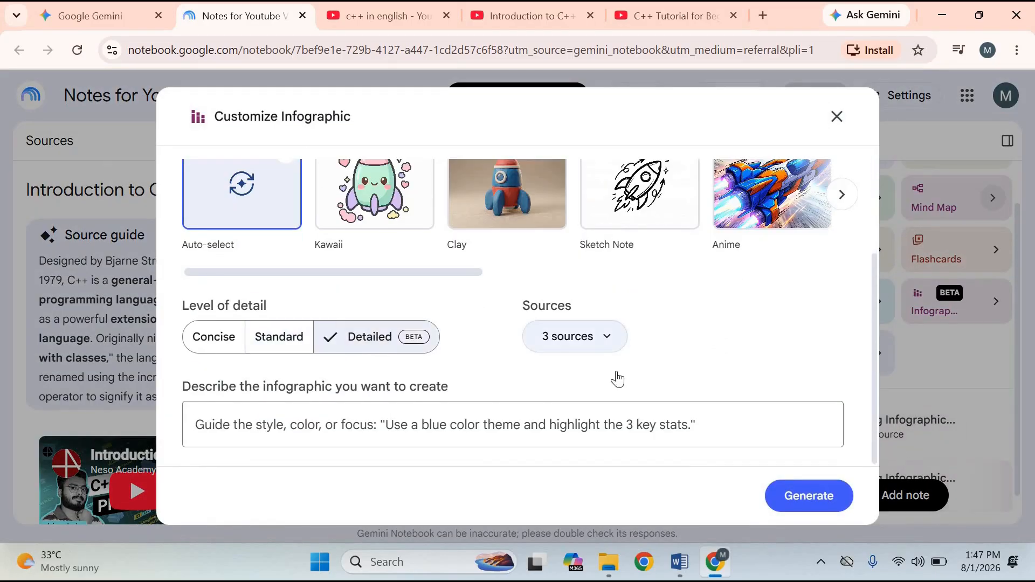
{"action": "left_click", "coordinate": [575, 336]}
{"action": "left_click", "coordinate": [819, 233]}
{"action": "left_click", "coordinate": [819, 323]}
{"action": "left_click", "coordinate": [817, 438]}
{"action": "left_click", "coordinate": [808, 495]}
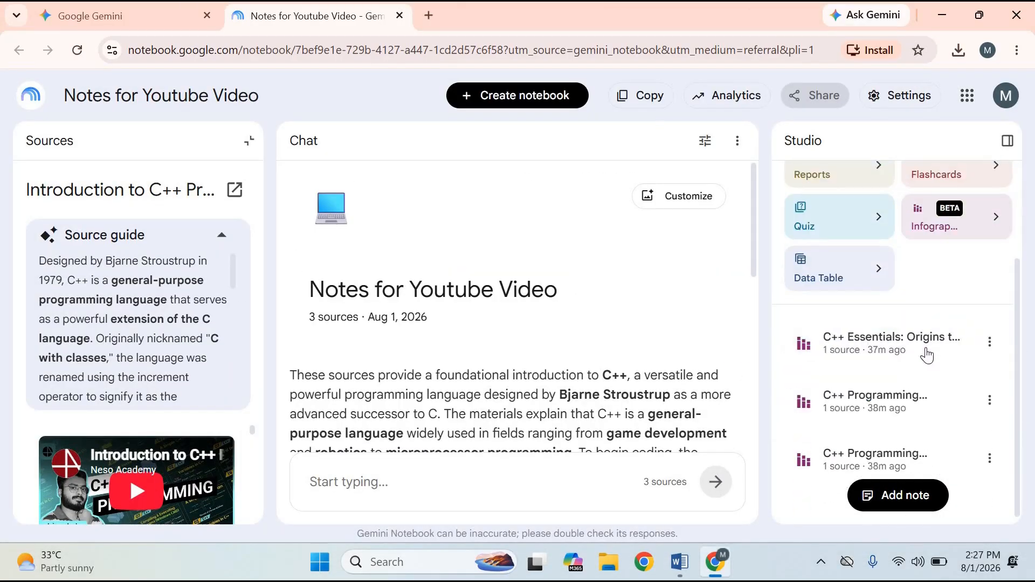
Step: Open the "C++ Essentials" infographic in the expanded view, download it and close the viewer
{"action": "left_click", "coordinate": [923, 348]}
{"action": "left_click", "coordinate": [901, 141]}
{"action": "left_click", "coordinate": [961, 193]}
{"action": "left_click", "coordinate": [968, 137]}
{"action": "left_click", "coordinate": [935, 184]}
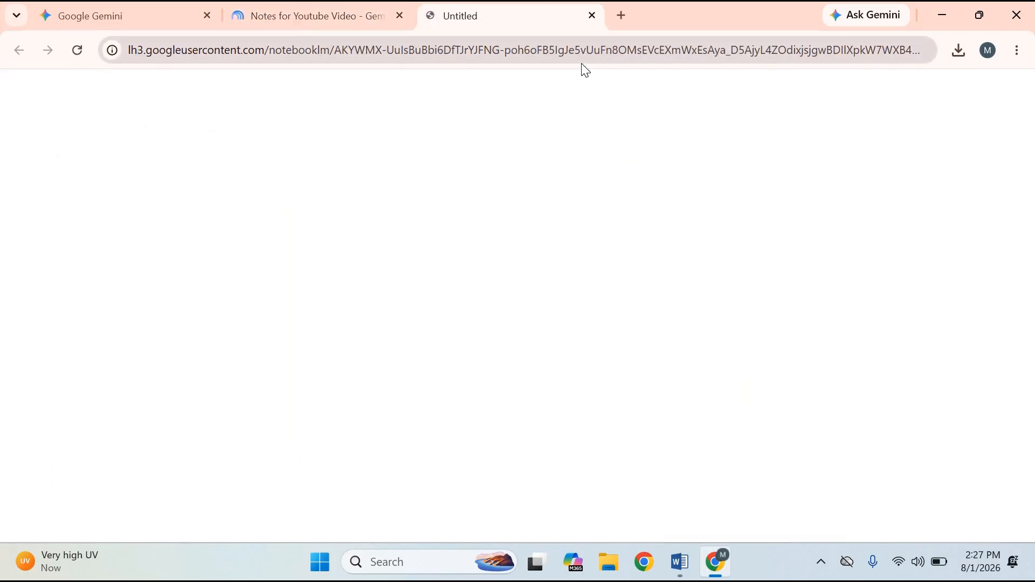
{"action": "left_click", "coordinate": [934, 137]}
Step: Open the "C++ Programming Language Evolution" infographic, download it and close the viewer
{"action": "left_click_drag", "start_coordinate": [1016, 353], "coordinate": [1016, 393]}
{"action": "left_click", "coordinate": [833, 483]}
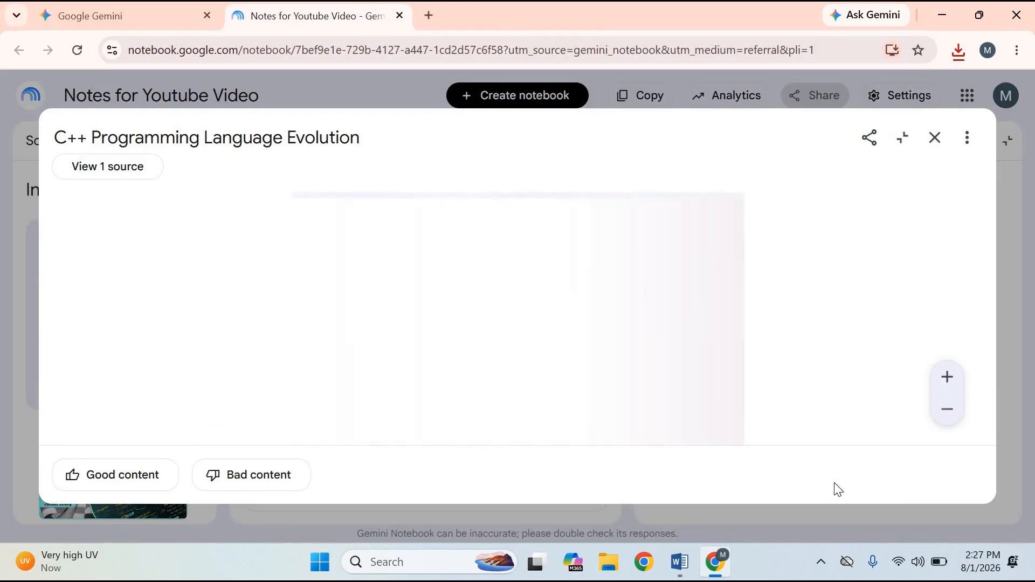
{"action": "left_click", "coordinate": [967, 138]}
{"action": "left_click", "coordinate": [959, 178]}
{"action": "left_click", "coordinate": [355, 21]}
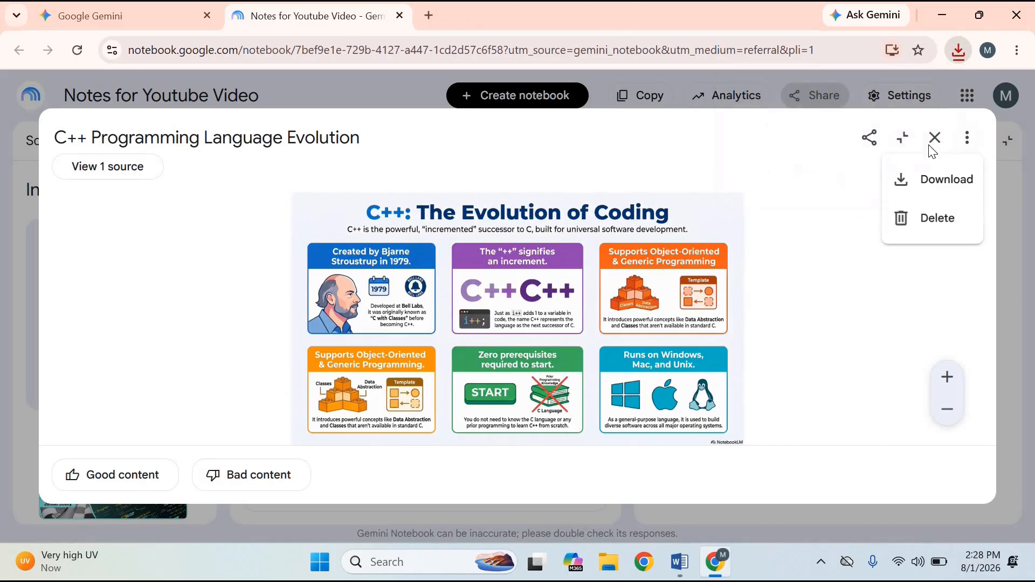
{"action": "left_click", "coordinate": [934, 138]}
Step: Open the remaining C++ Programming infographic and download it
{"action": "left_click_drag", "start_coordinate": [1017, 404], "coordinate": [1018, 485]}
{"action": "left_click", "coordinate": [835, 463]}
{"action": "left_click", "coordinate": [967, 137]}
{"action": "left_click", "coordinate": [936, 178]}
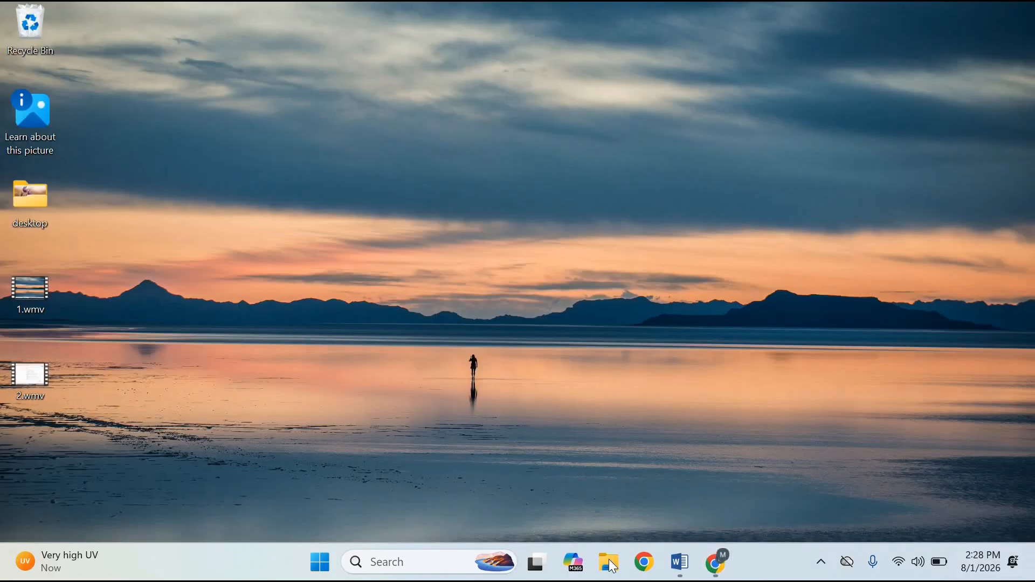